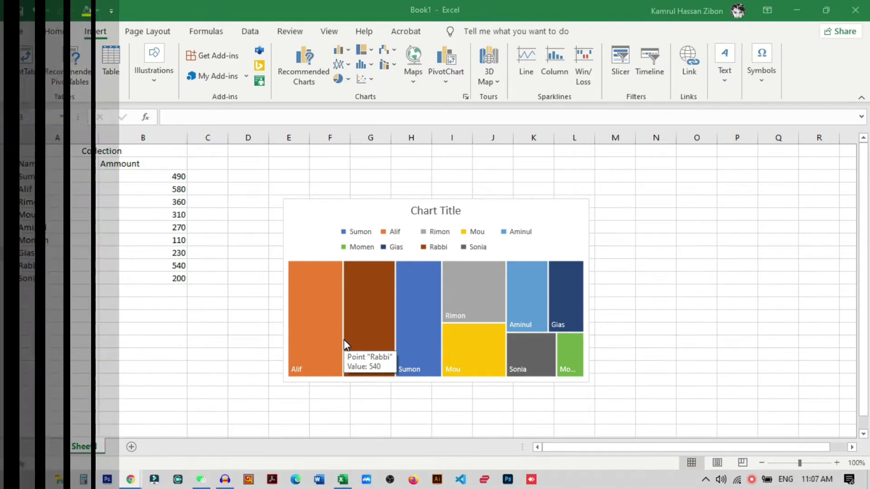
Insert a treemap chart from the Collection table in A1:B11
left_click(271, 301)
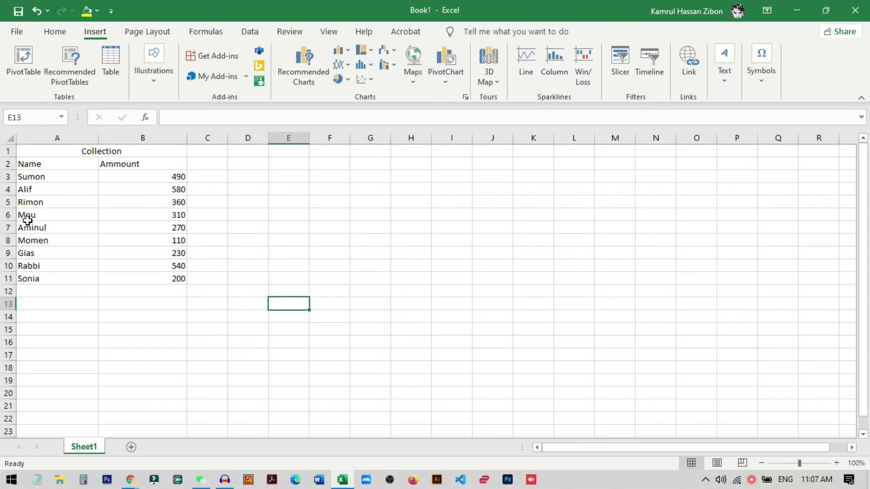
left_click(27, 152)
left_click_drag(40, 155, 127, 293)
left_click_drag(35, 152, 106, 277)
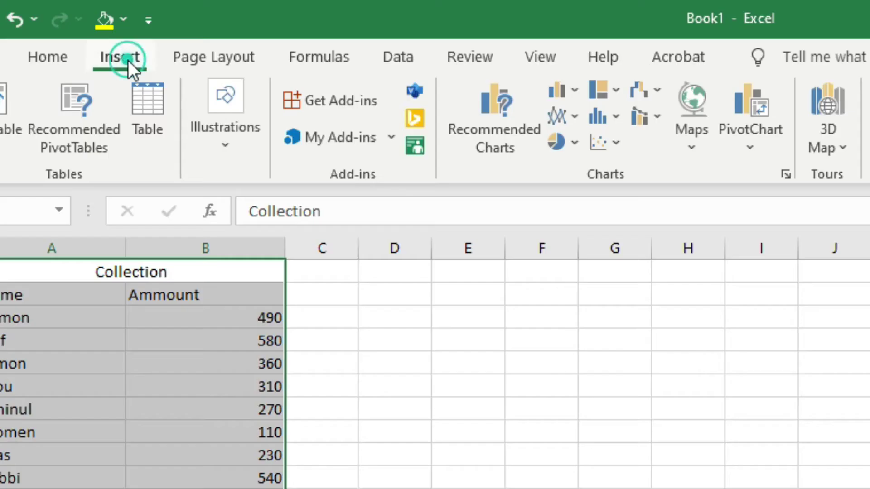
left_click(615, 96)
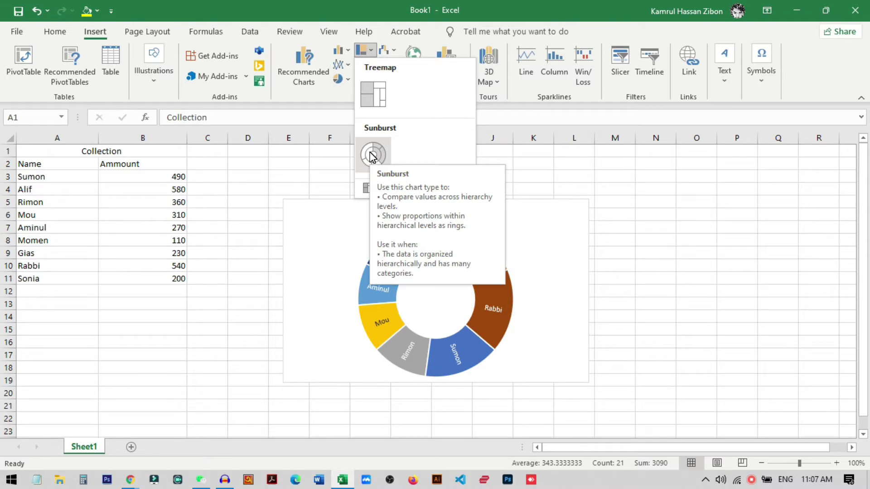
left_click(375, 105)
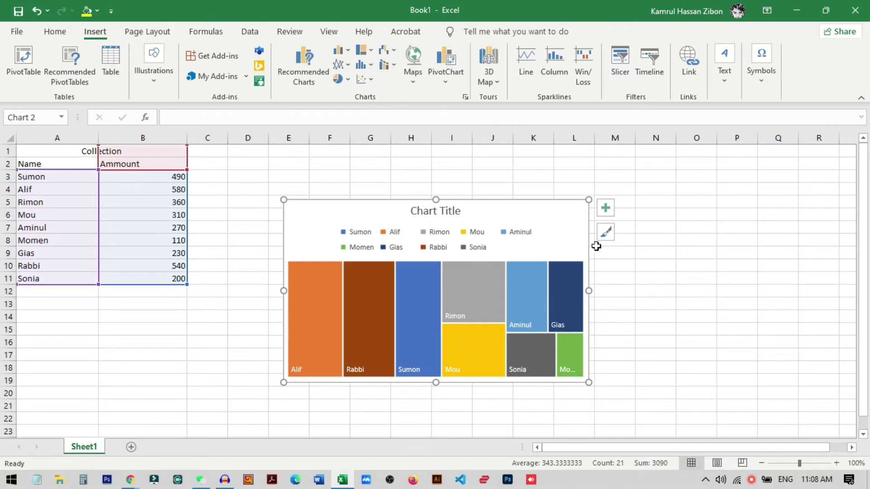
Reposition the treemap chart over columns F to M, starting at row 3
left_click_drag(563, 229, 614, 223)
right_click(614, 223)
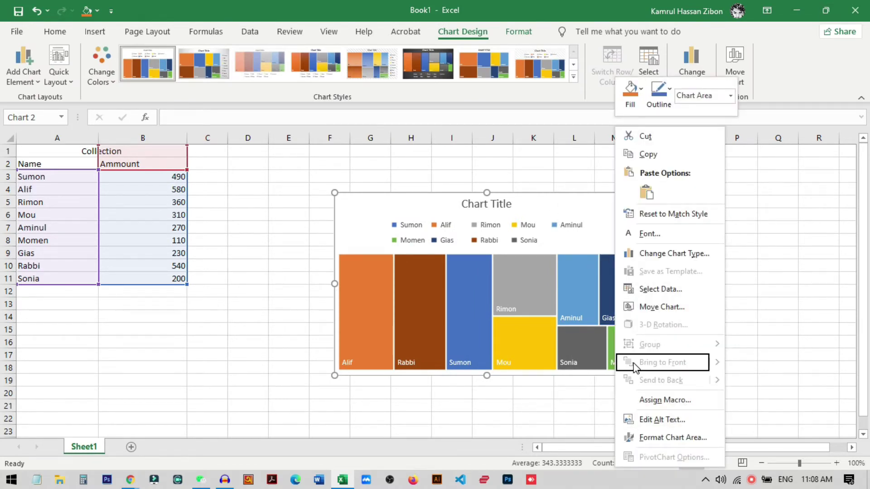
key("Escape")
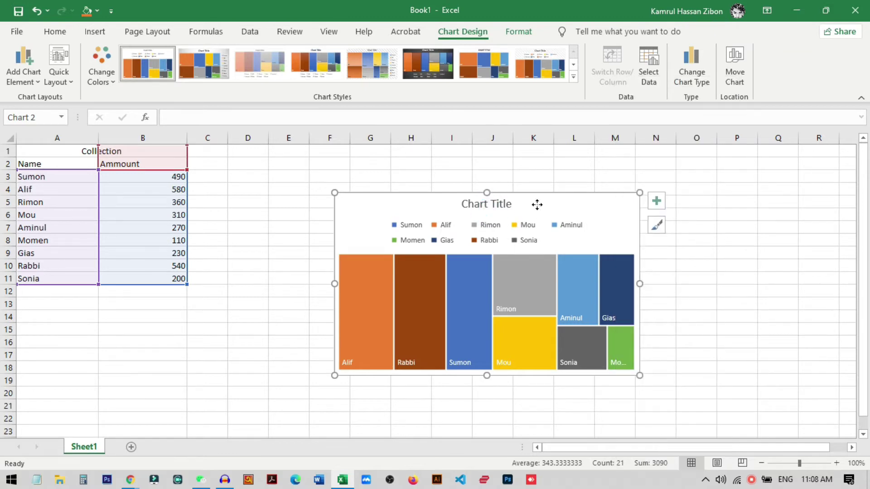
left_click_drag(537, 204, 512, 191)
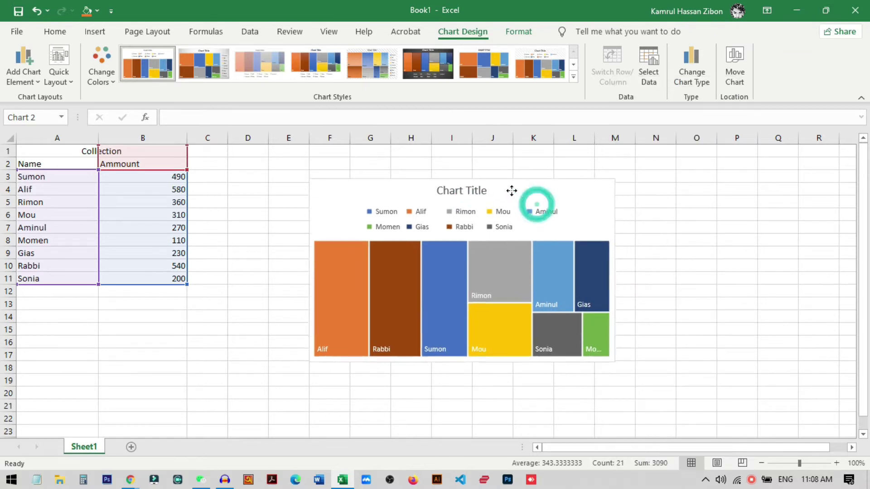
Replace the treemap's placeholder title with "Collection"
left_click(458, 191)
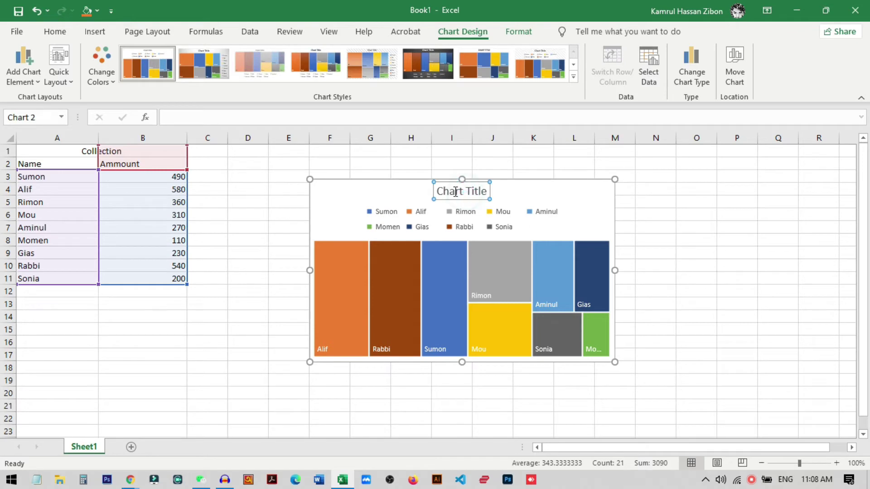
double_click(455, 192)
left_click(455, 191)
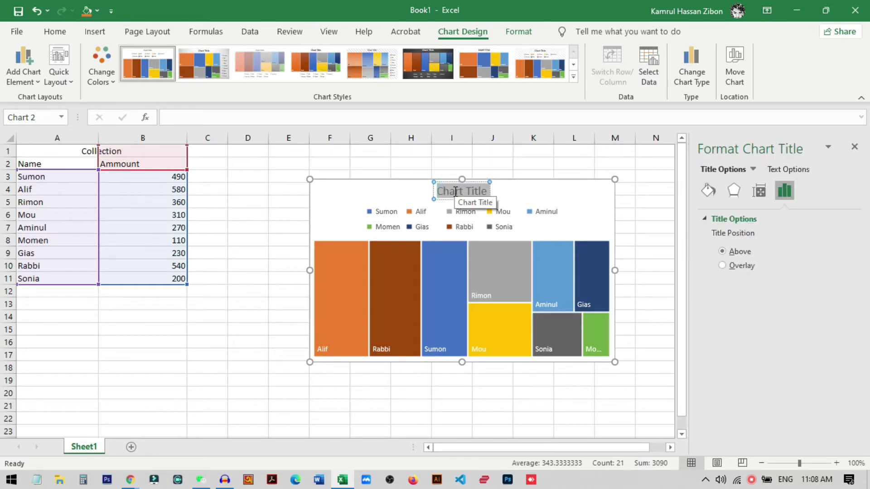
type("Coll")
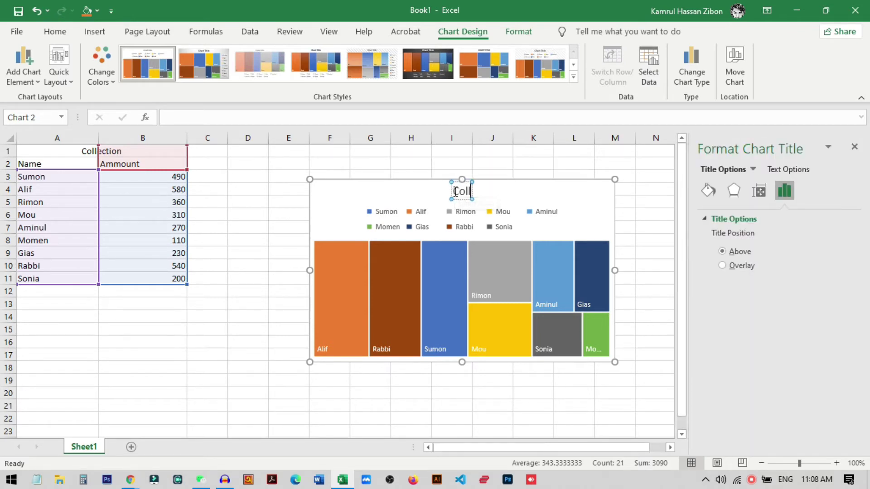
type("ection")
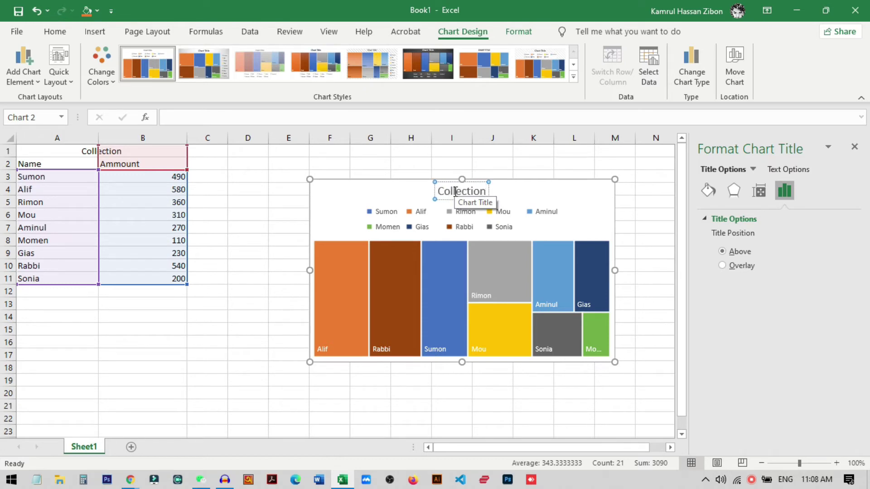
left_click(598, 206)
left_click(553, 228)
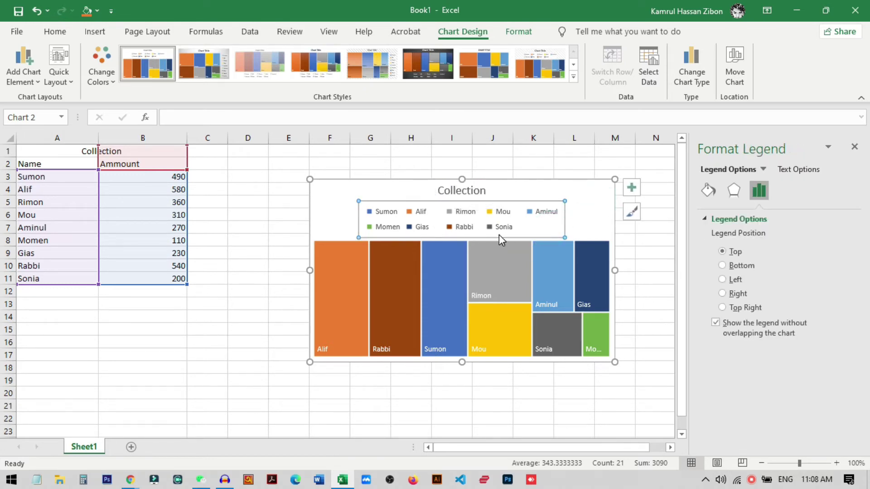
left_click(583, 225)
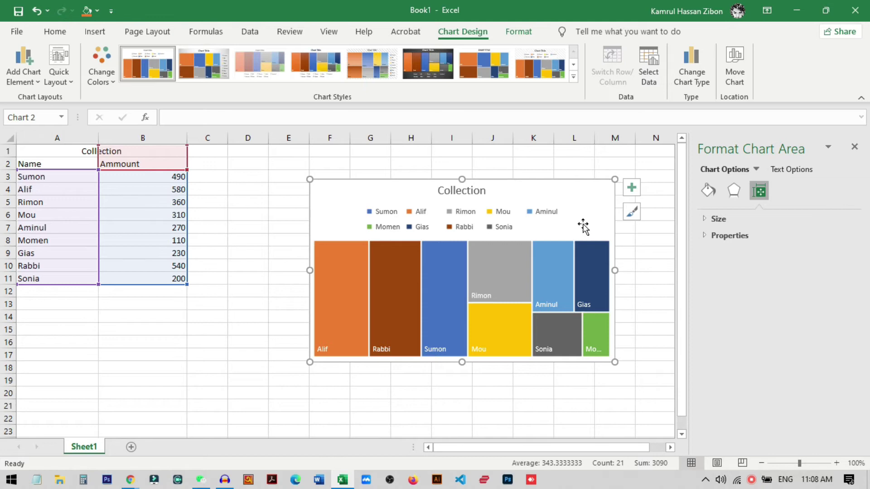
Apply chart Style 4, with gradient tiles and the legend below, to the treemap and open the available color palettes
left_click(571, 194)
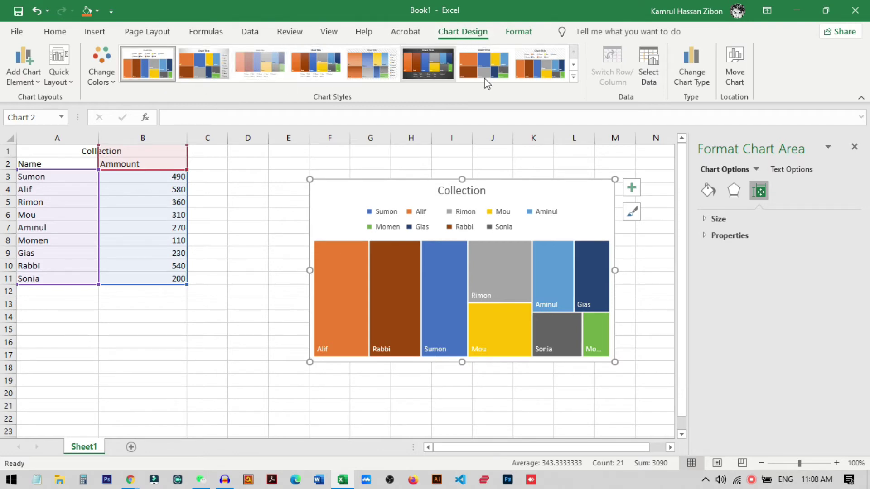
left_click(574, 77)
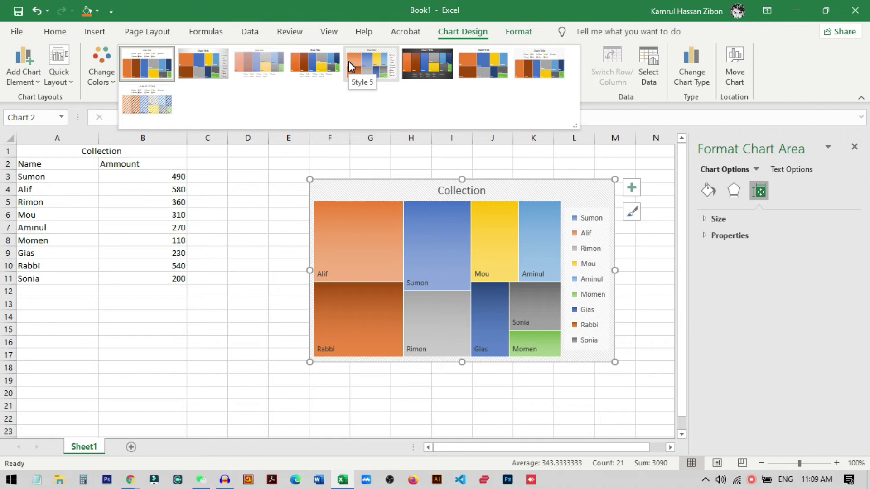
left_click(320, 61)
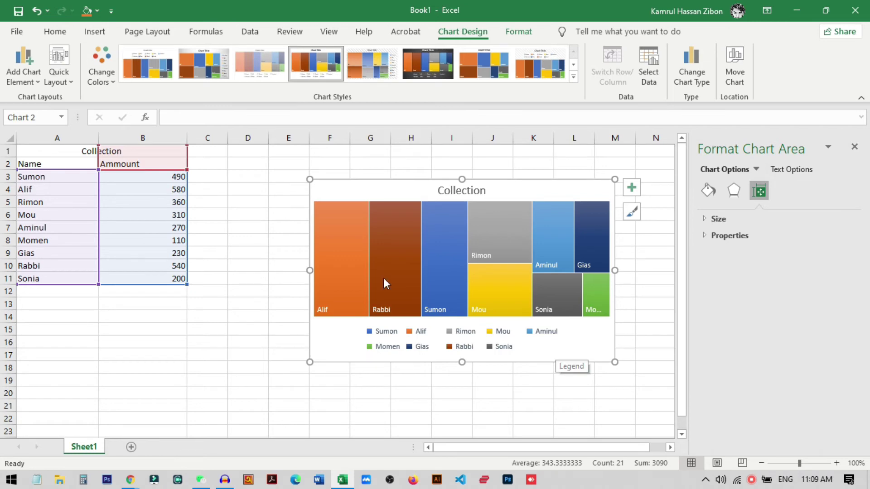
mouse_move(469, 277)
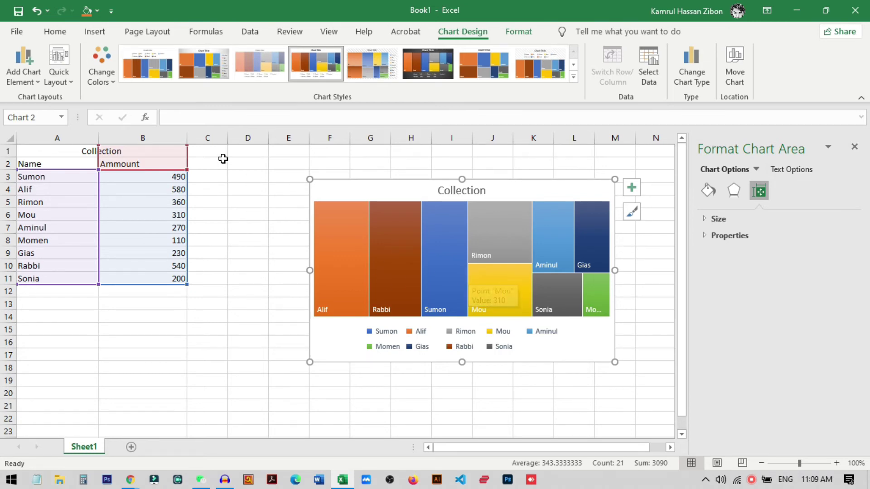
left_click(112, 84)
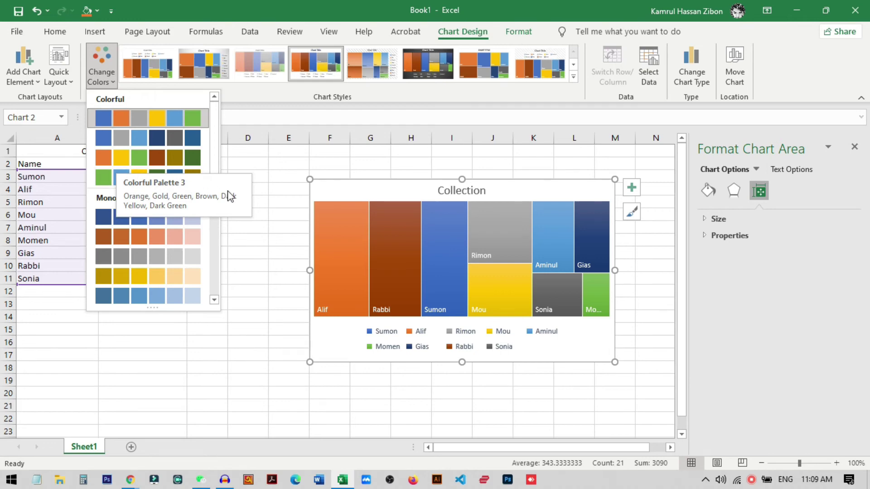
Apply the solid gold filled theme shape style to the treemap's chart area
left_click(520, 33)
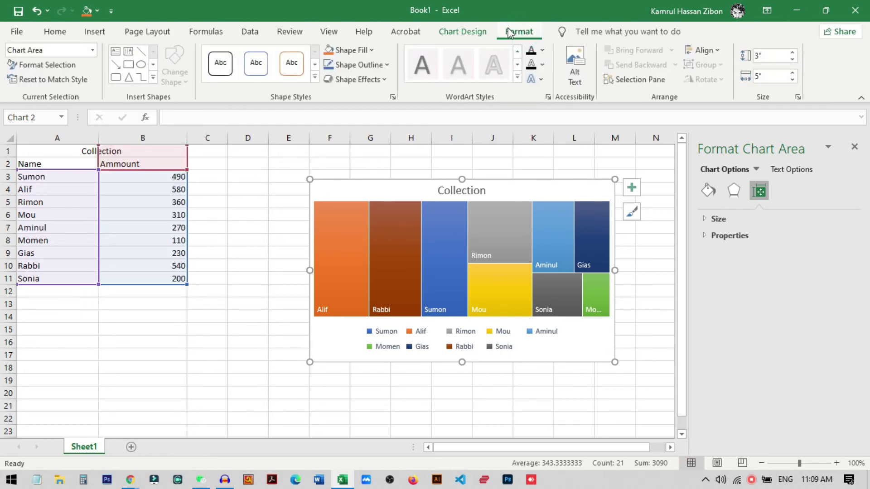
left_click(315, 78)
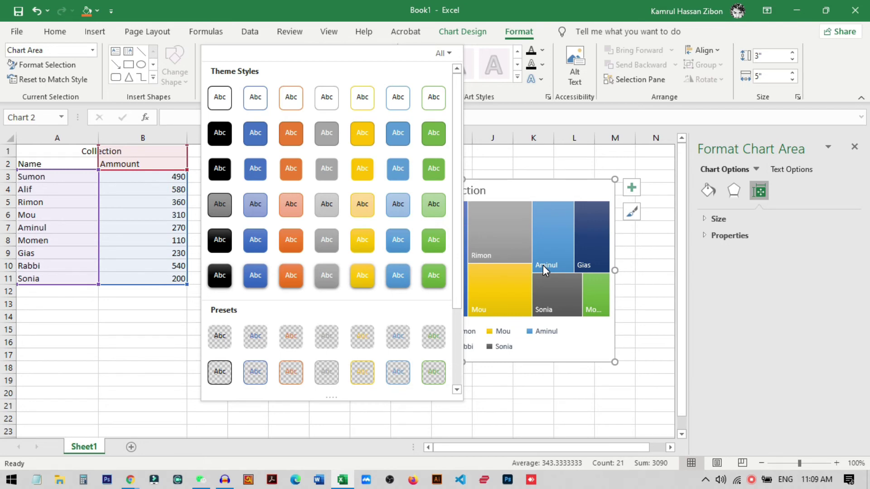
left_click(351, 135)
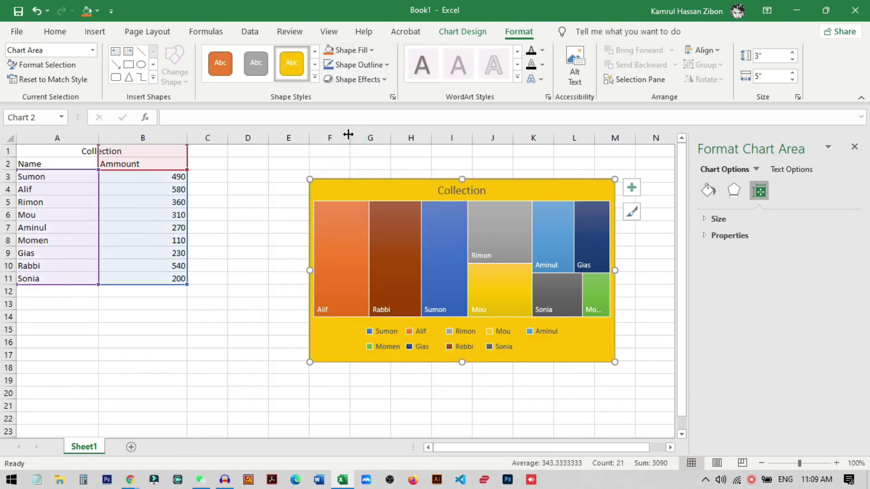
Try the solid gold and the blue-outlined white theme shape styles on the treemap's data series
left_click(523, 268)
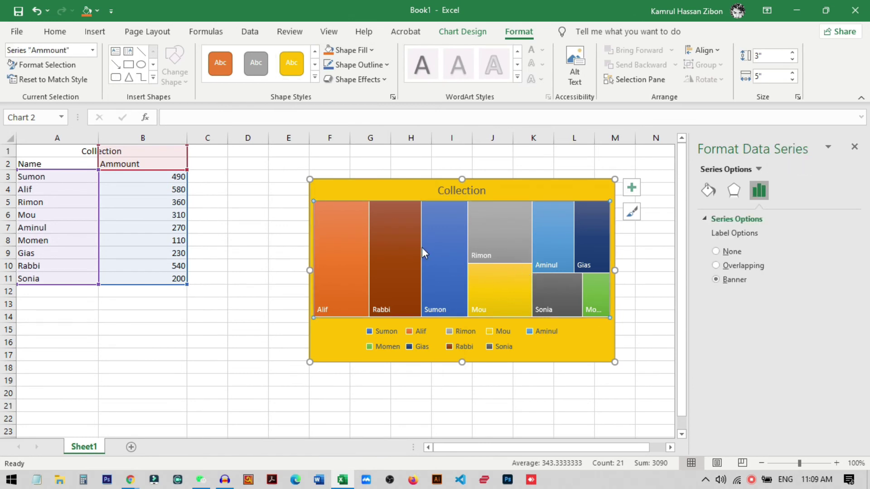
left_click(295, 77)
mouse_move(451, 274)
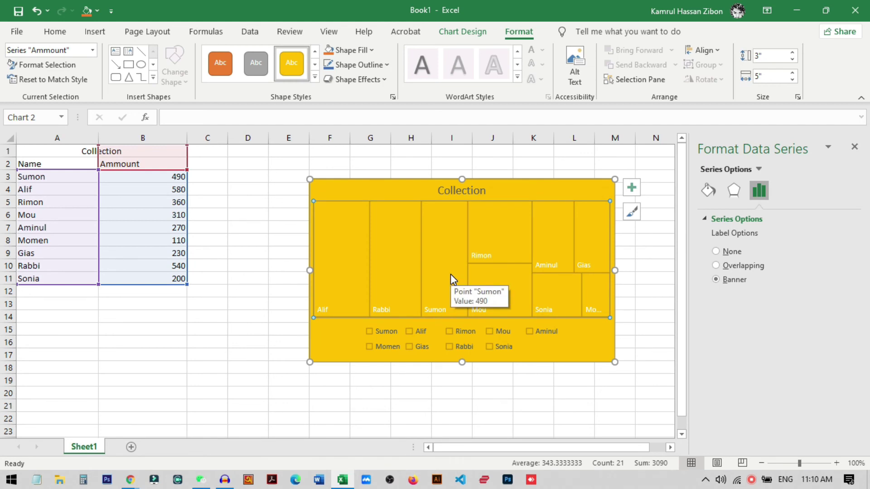
left_click(316, 79)
left_click(256, 96)
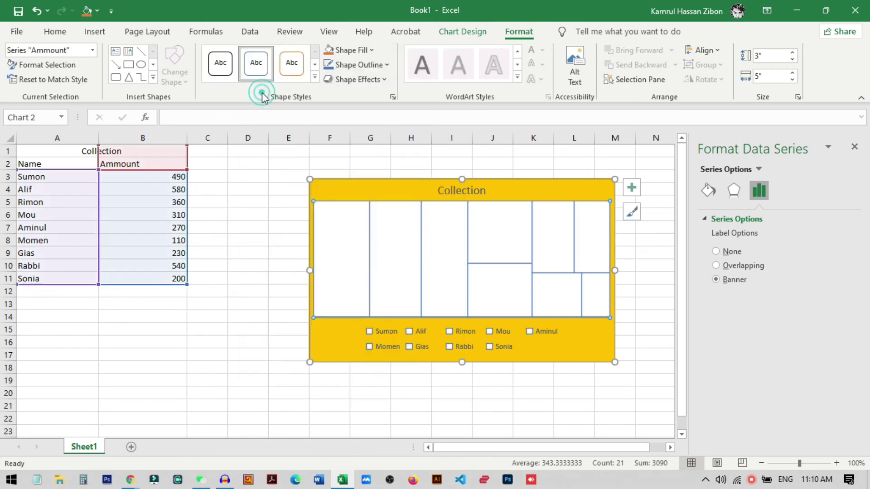
Apply the solid light blue filled theme shape style to the "Ammount" data series
left_click(315, 79)
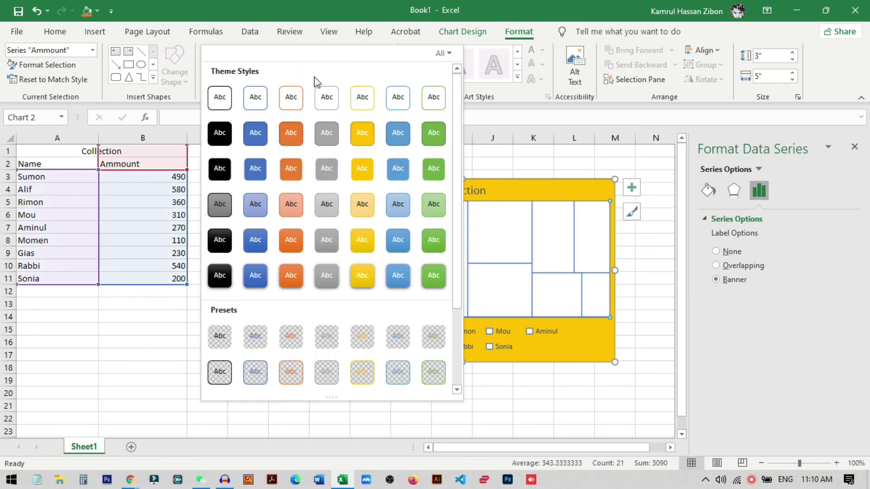
left_click(398, 136)
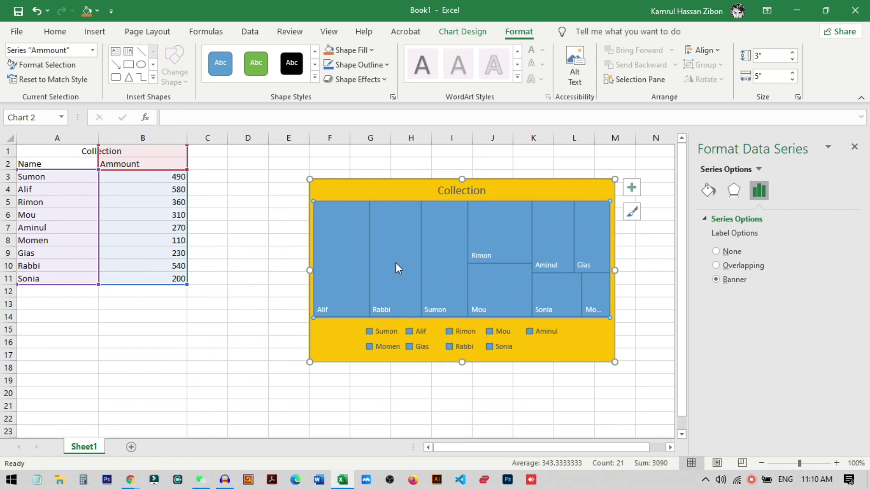
left_click(367, 251)
left_click(328, 236)
left_click(66, 29)
left_click(198, 76)
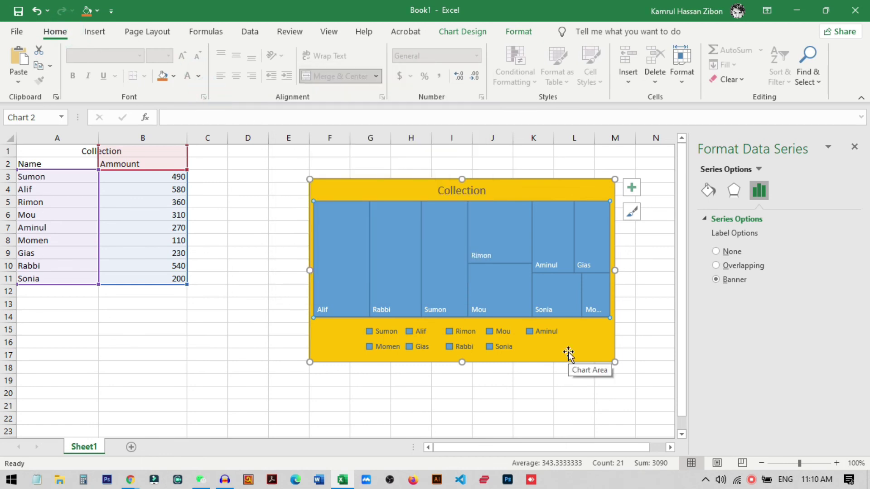